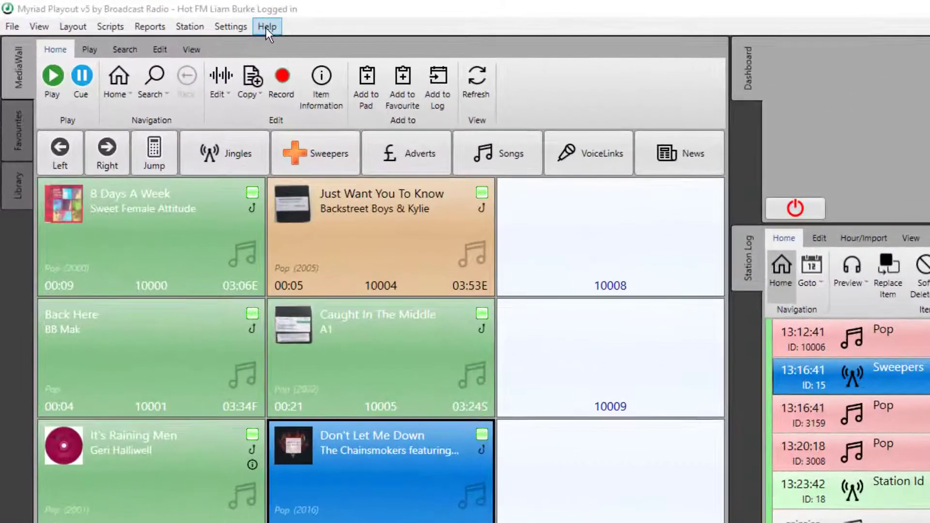
Open the Broadcast Radio website from Myriad Playout's Help menu.
{"action": "left_click", "coordinate": [172, 17]}
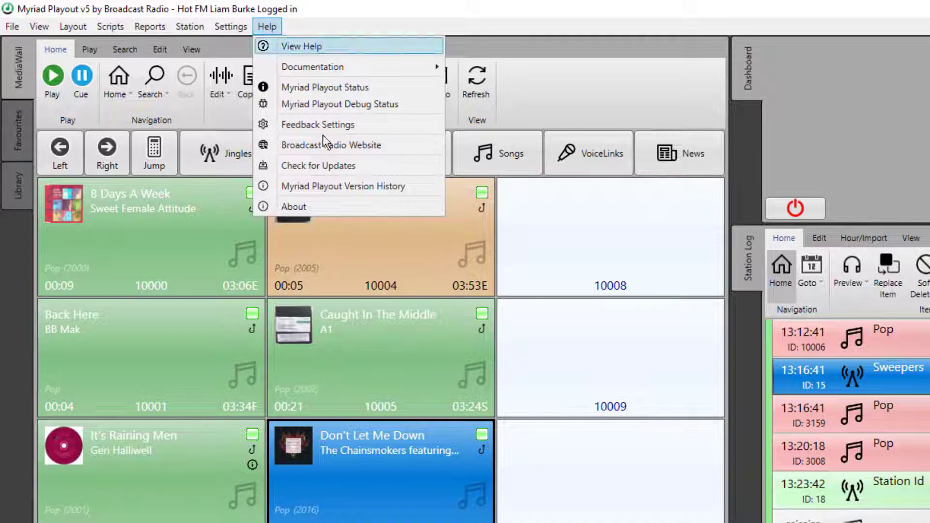
{"action": "left_click", "coordinate": [344, 208]}
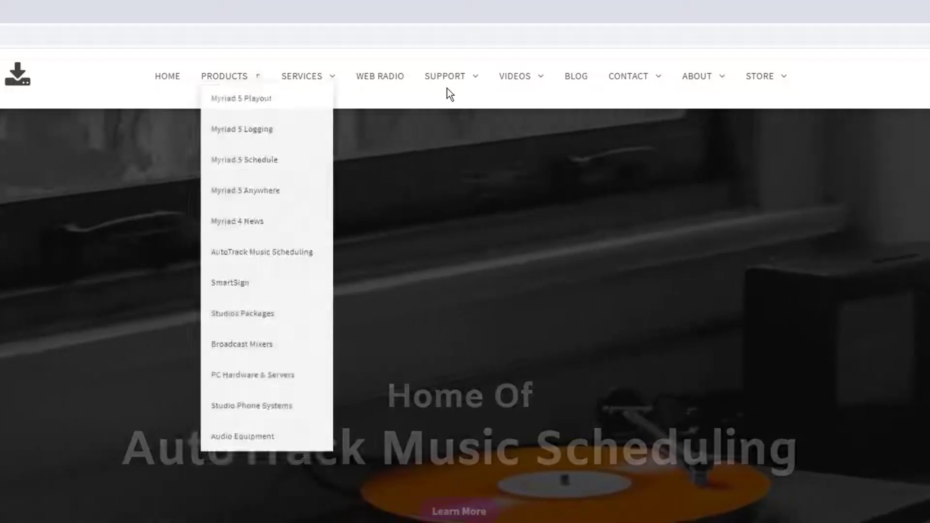
Review the Myriad Playout v5.21 downloads, including Remote Edit Server, on the Myriad 5 Playout support page.
{"action": "mouse_move", "coordinate": [447, 83]}
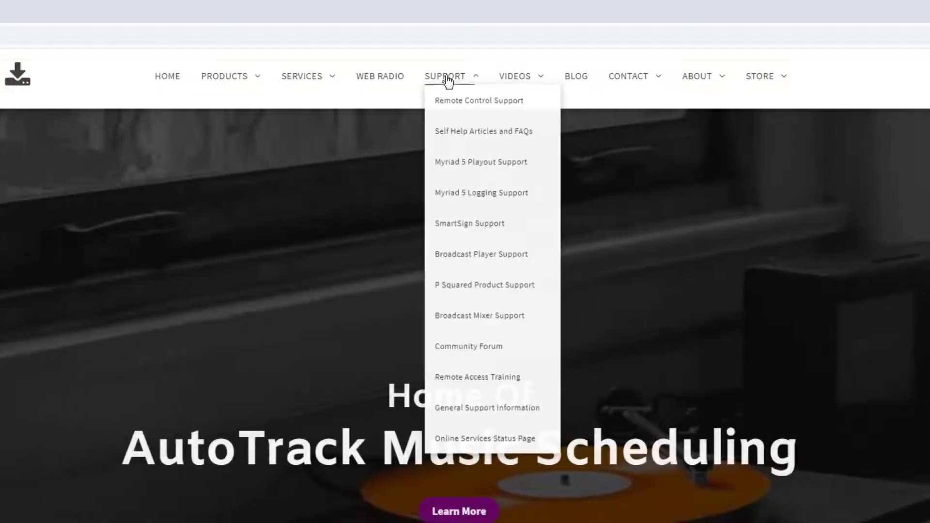
{"action": "left_click", "coordinate": [475, 167]}
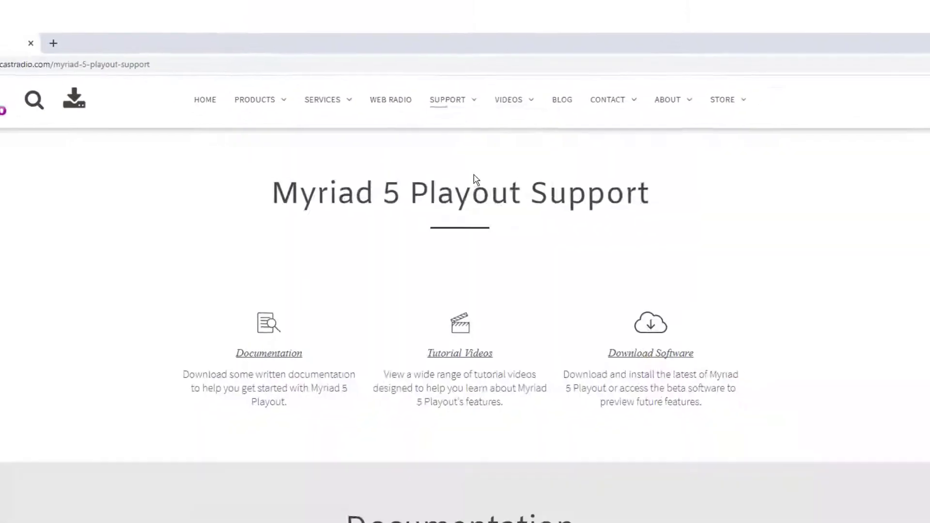
{"action": "left_click", "coordinate": [644, 358]}
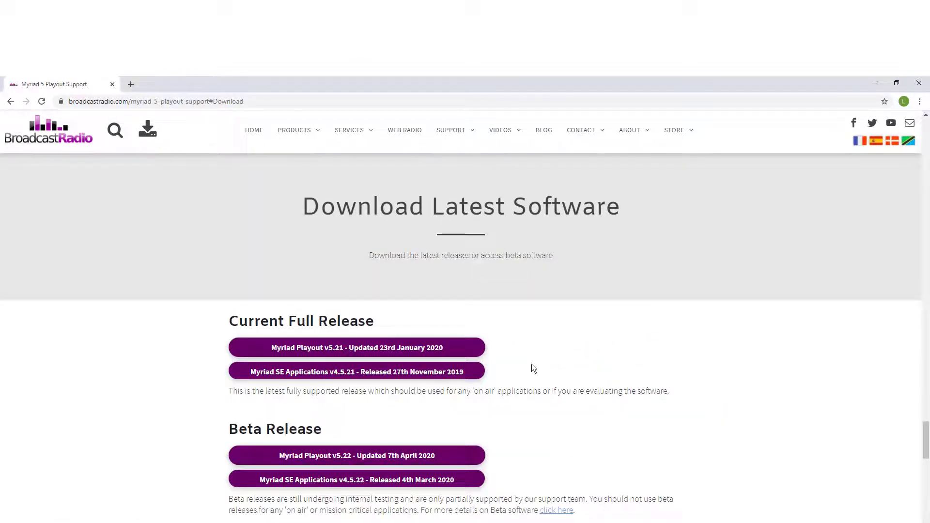
{"action": "left_click", "coordinate": [469, 346]}
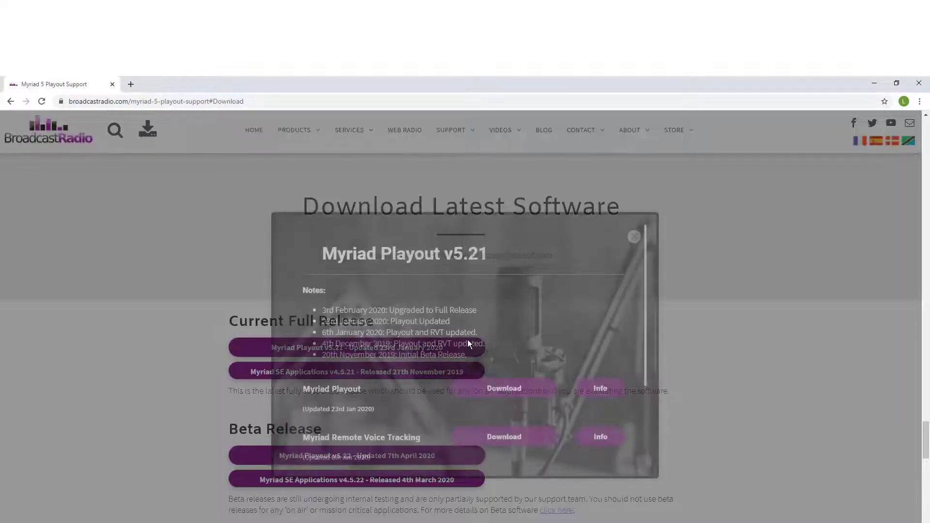
{"action": "scroll", "coordinate": [487, 367], "scroll_direction": "down", "scroll_amount": 3}
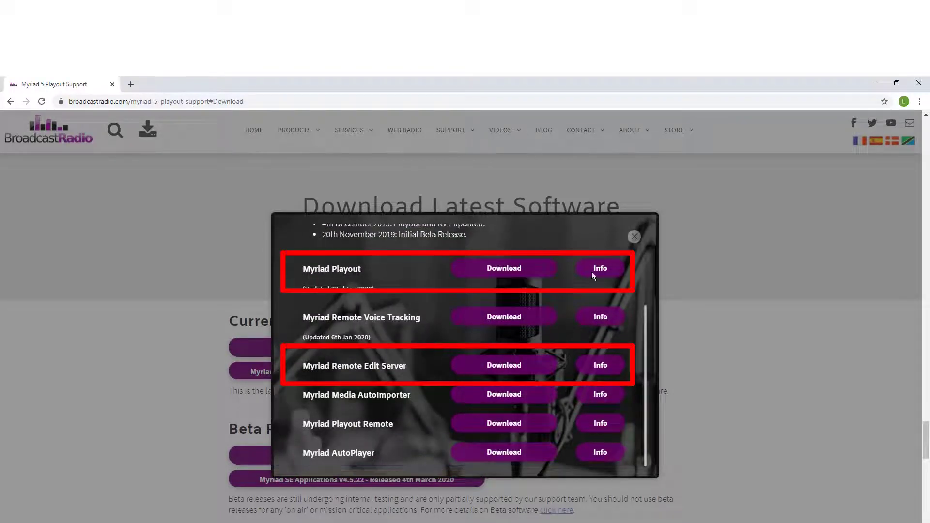
{"action": "left_click", "coordinate": [635, 237]}
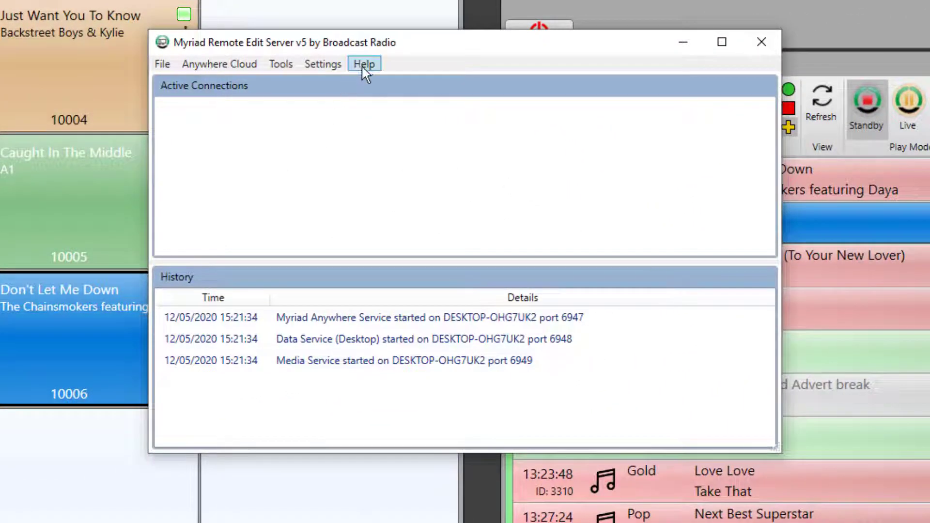
{"action": "left_click", "coordinate": [363, 65]}
{"action": "left_click", "coordinate": [408, 183]}
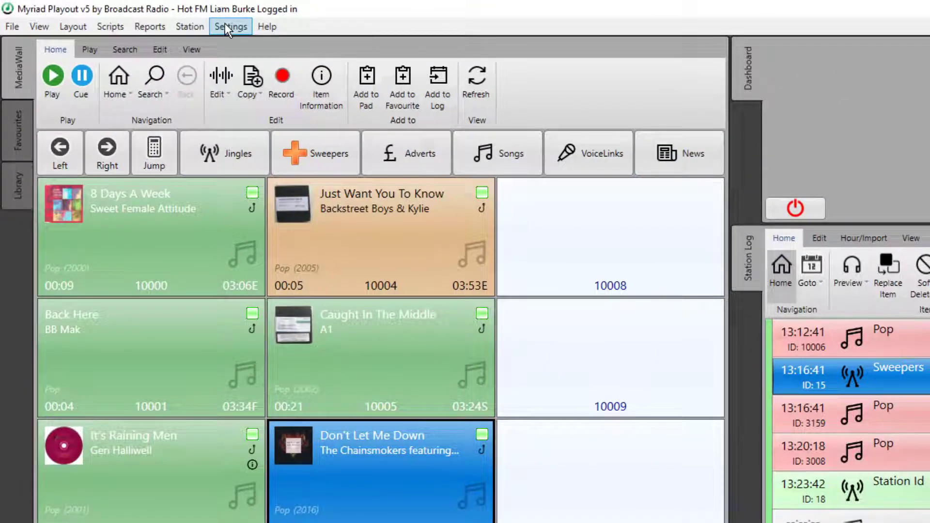
Open the DB Enabler station's Edit Station Details from the Database Settings Stations tab.
{"action": "left_click", "coordinate": [226, 26]}
{"action": "mouse_move", "coordinate": [255, 106]}
{"action": "left_click", "coordinate": [446, 109]}
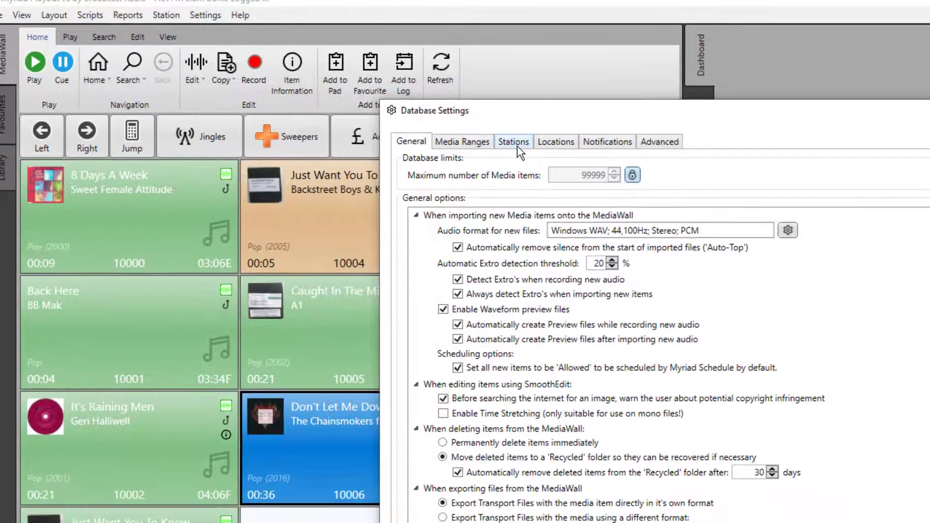
{"action": "left_click", "coordinate": [506, 154]}
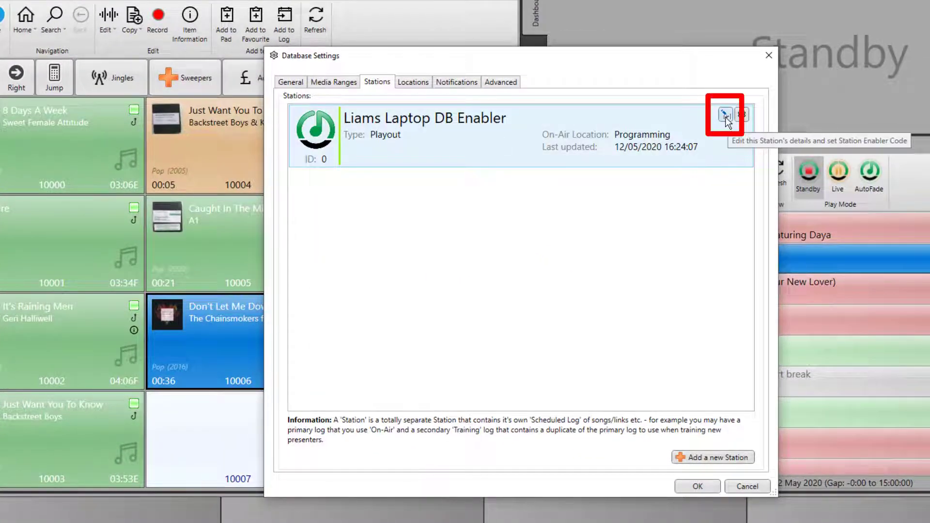
{"action": "left_click", "coordinate": [725, 115]}
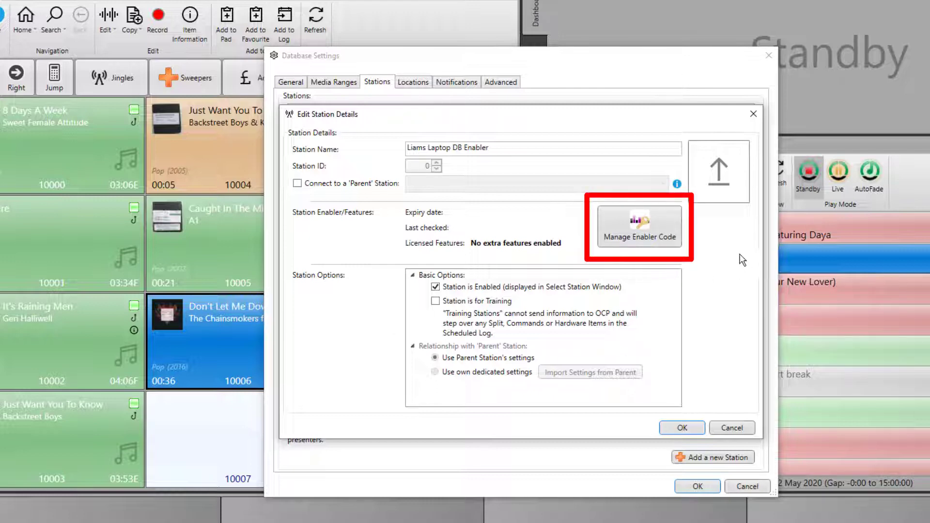
Paste and install the station enabler licence key, then confirm the station details with OK.
{"action": "left_click", "coordinate": [659, 217]}
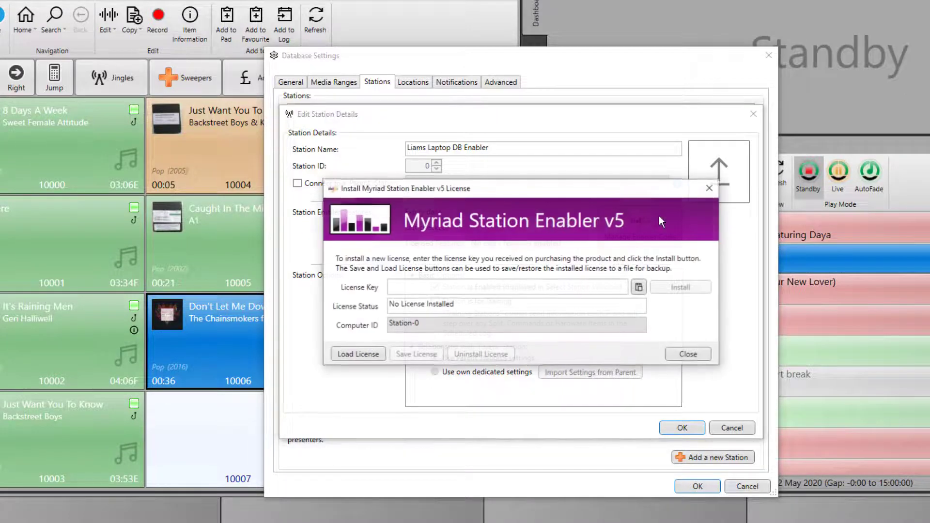
{"action": "left_click", "coordinate": [551, 289]}
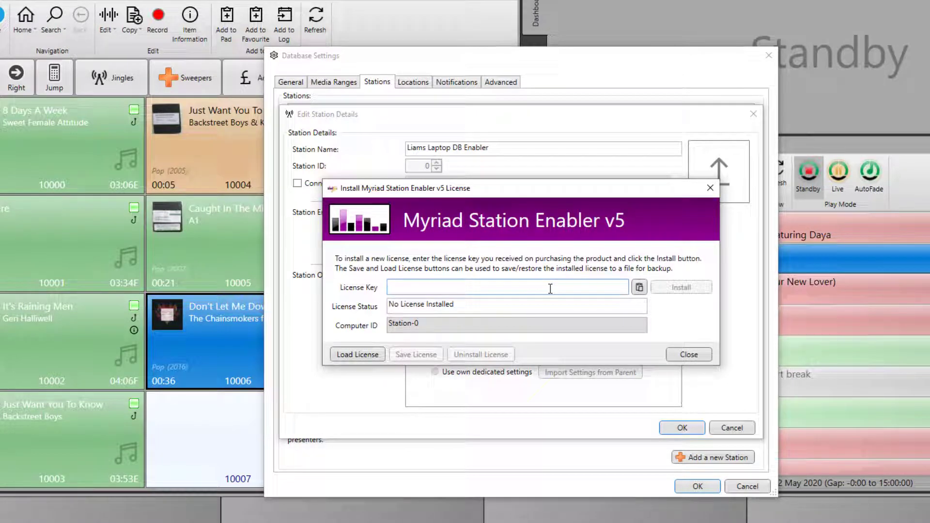
{"action": "key", "text": "ctrl+v"}
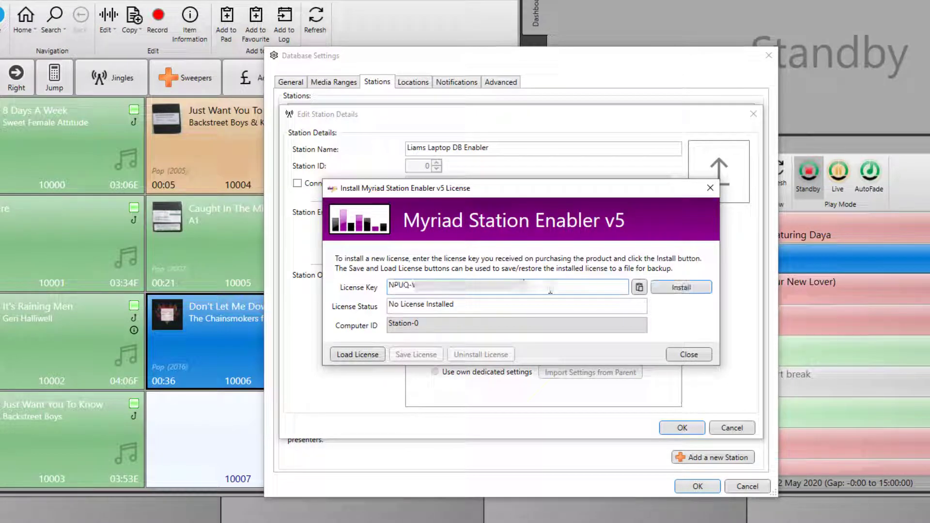
{"action": "left_click", "coordinate": [690, 285]}
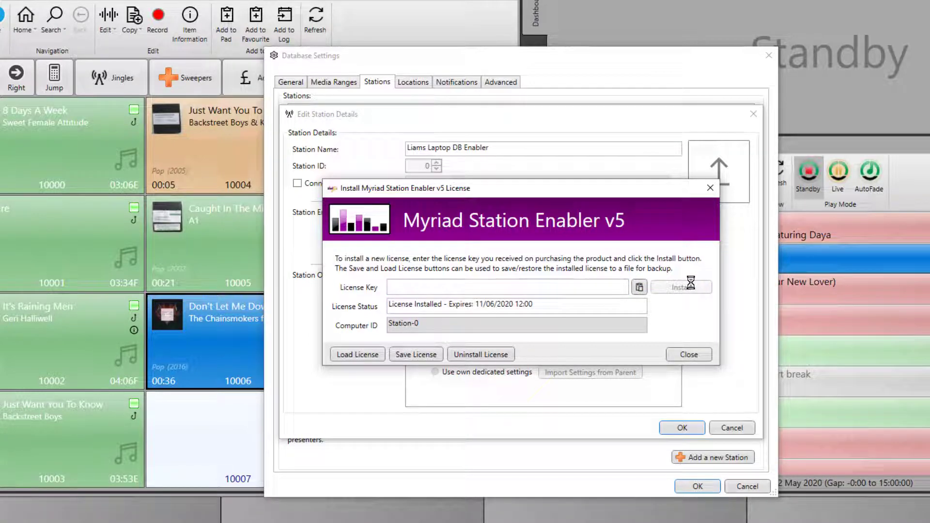
{"action": "left_click", "coordinate": [689, 357]}
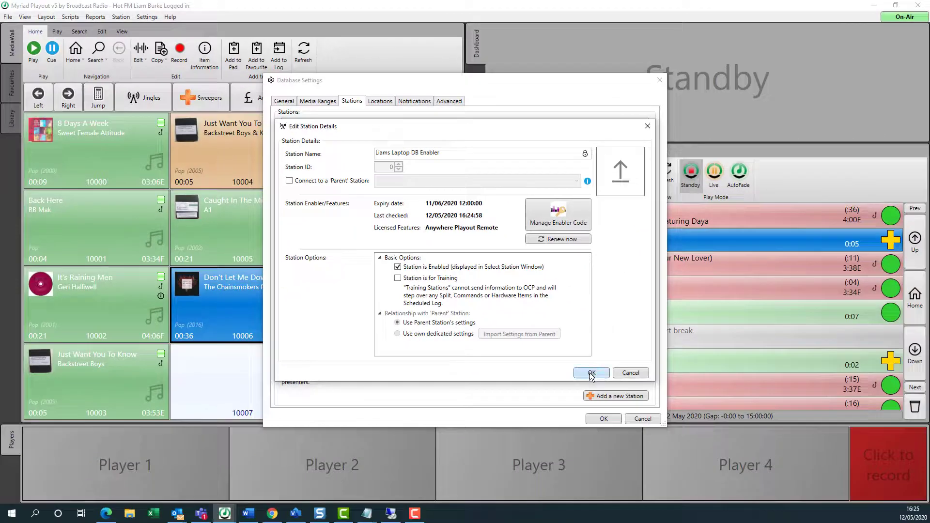
{"action": "left_click", "coordinate": [592, 373]}
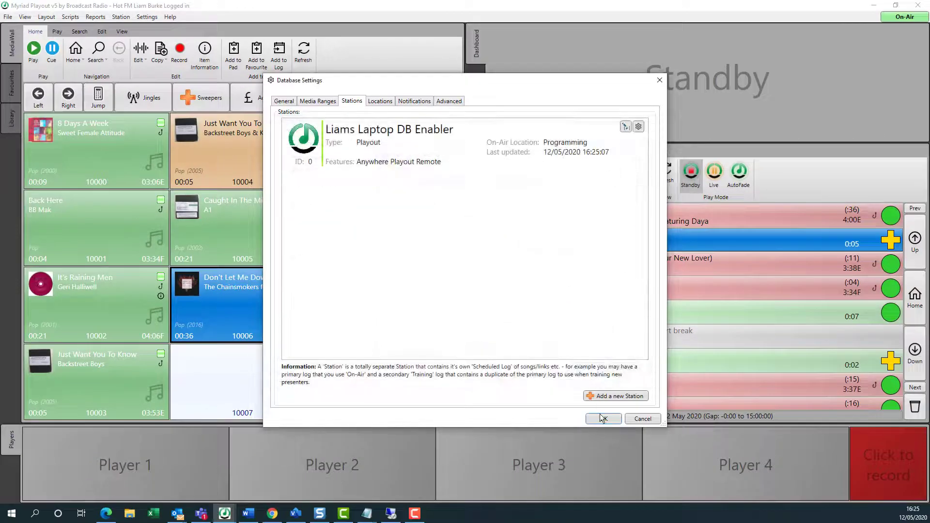
Mark Studio 1 Playout, Studio 2 Playout and Automation PC as Remote locations and save.
{"action": "left_click", "coordinate": [604, 418]}
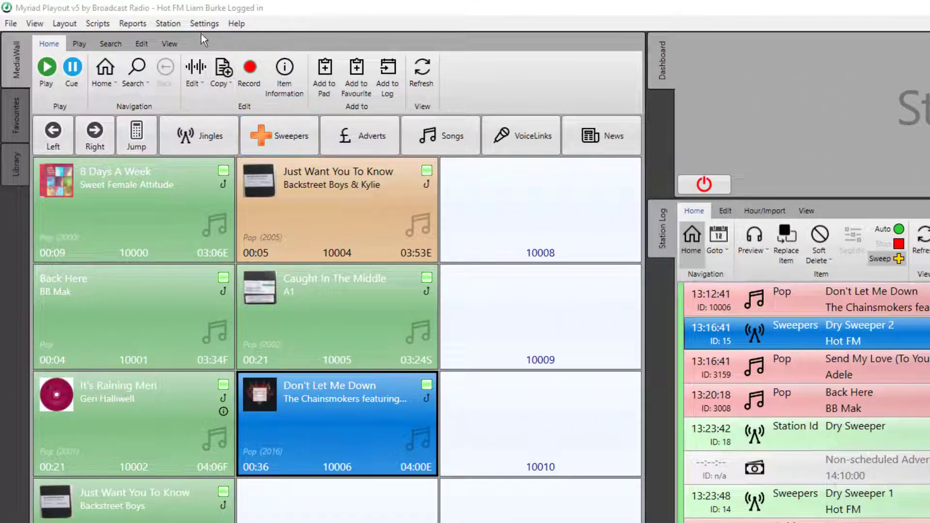
{"action": "left_click", "coordinate": [203, 24]}
{"action": "mouse_move", "coordinate": [235, 99]}
{"action": "left_click", "coordinate": [371, 95]}
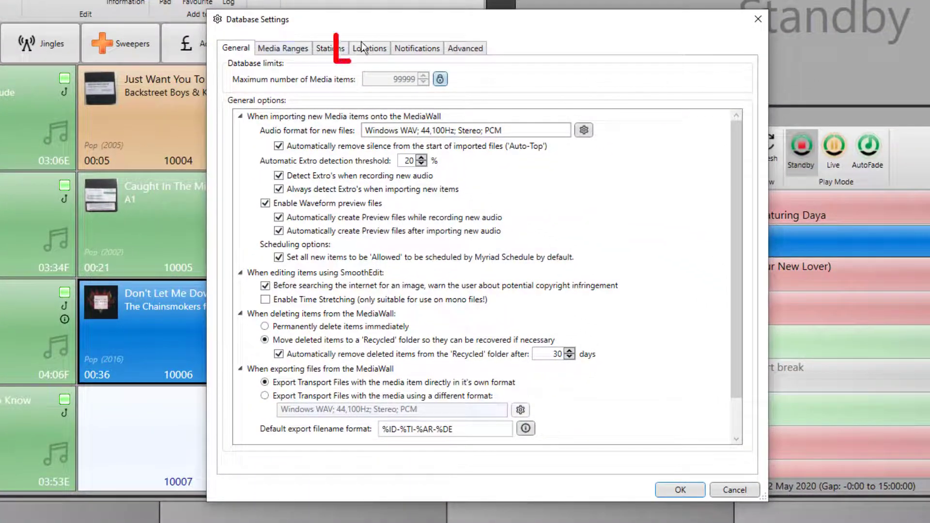
{"action": "left_click", "coordinate": [376, 50]}
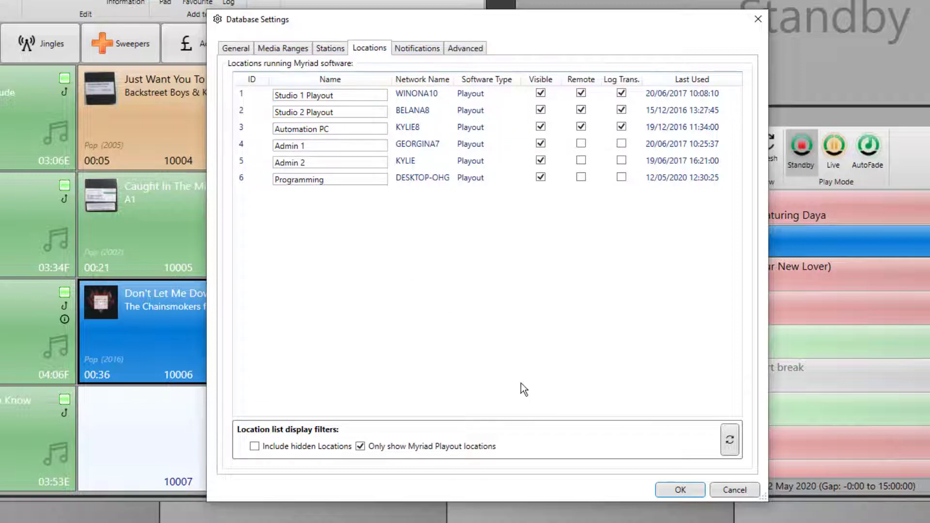
{"action": "left_click", "coordinate": [679, 490]}
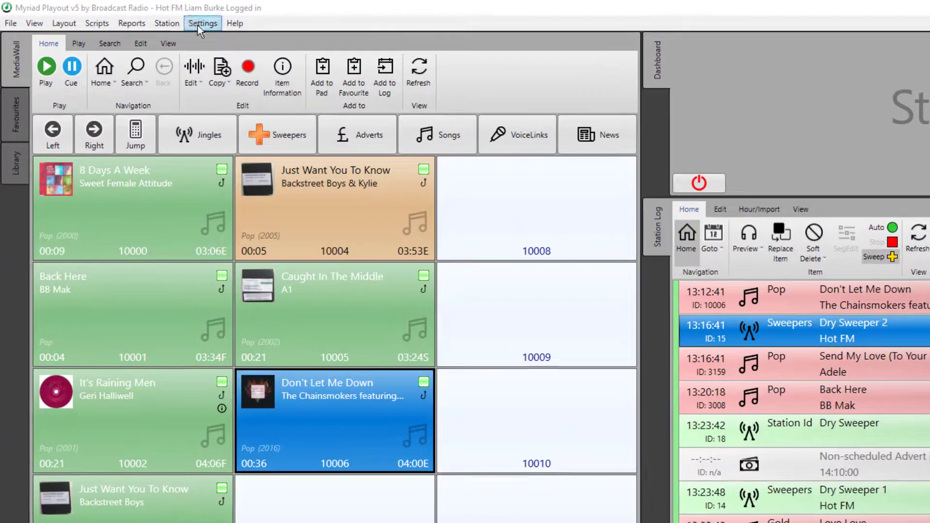
Set the Presenters group's remote database and remote Playout connection permissions in Directory Settings.
{"action": "left_click", "coordinate": [198, 24]}
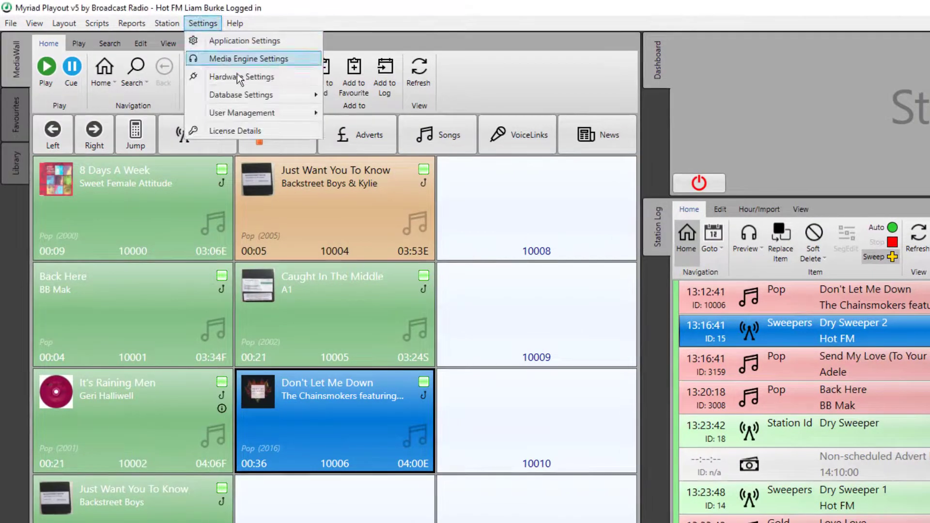
{"action": "mouse_move", "coordinate": [258, 112]}
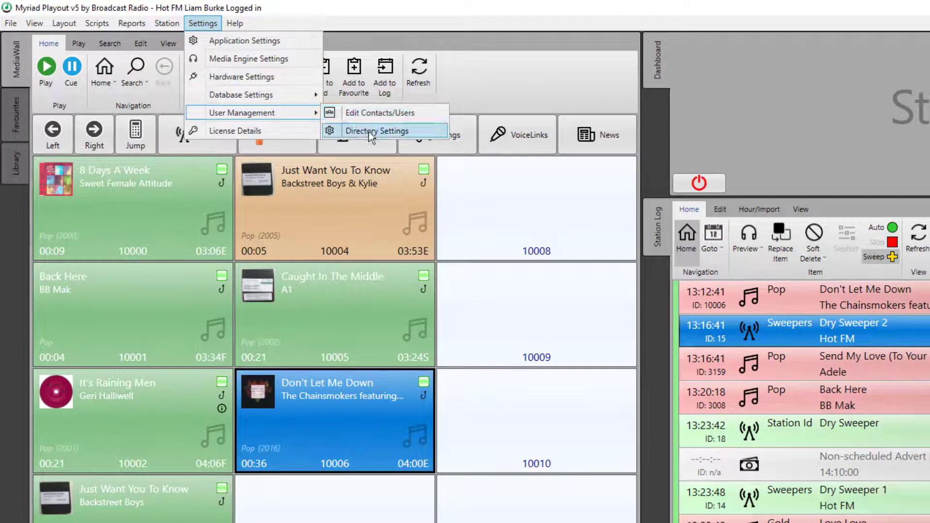
{"action": "left_click", "coordinate": [367, 131]}
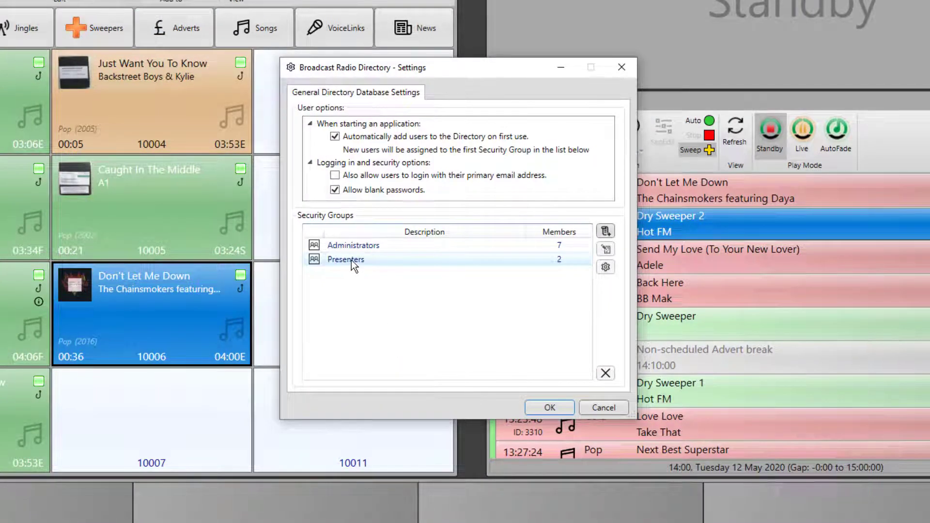
{"action": "double_click", "coordinate": [350, 260]}
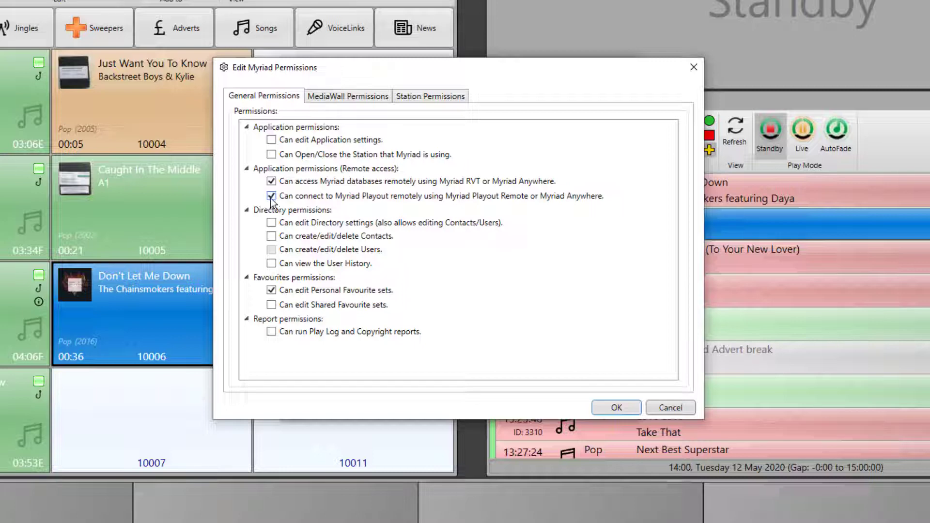
{"action": "left_click", "coordinate": [271, 182]}
{"action": "left_click", "coordinate": [271, 181]}
{"action": "left_click", "coordinate": [622, 405]}
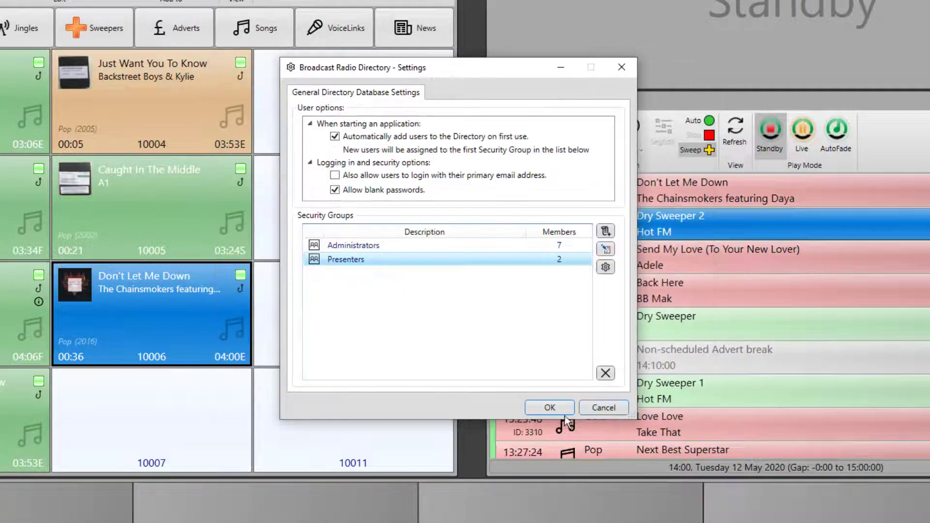
{"action": "left_click", "coordinate": [551, 411]}
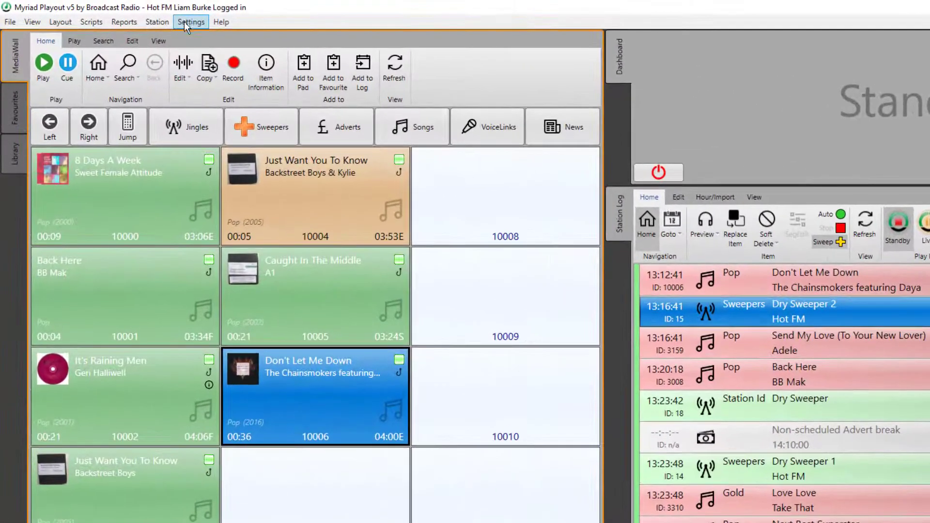
Give the administrator user the Playout remote connection permission in Security Settings and save the contact.
{"action": "left_click", "coordinate": [186, 22]}
{"action": "mouse_move", "coordinate": [222, 106]}
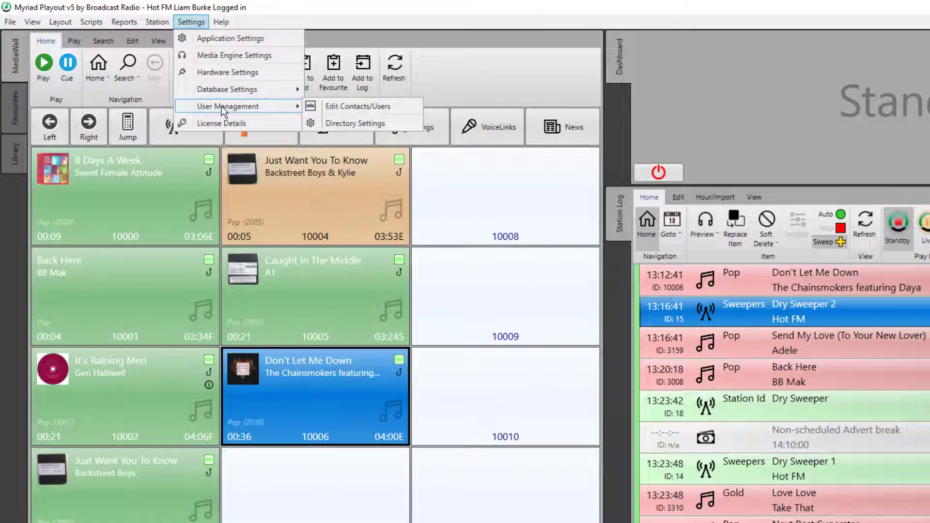
{"action": "left_click", "coordinate": [350, 107]}
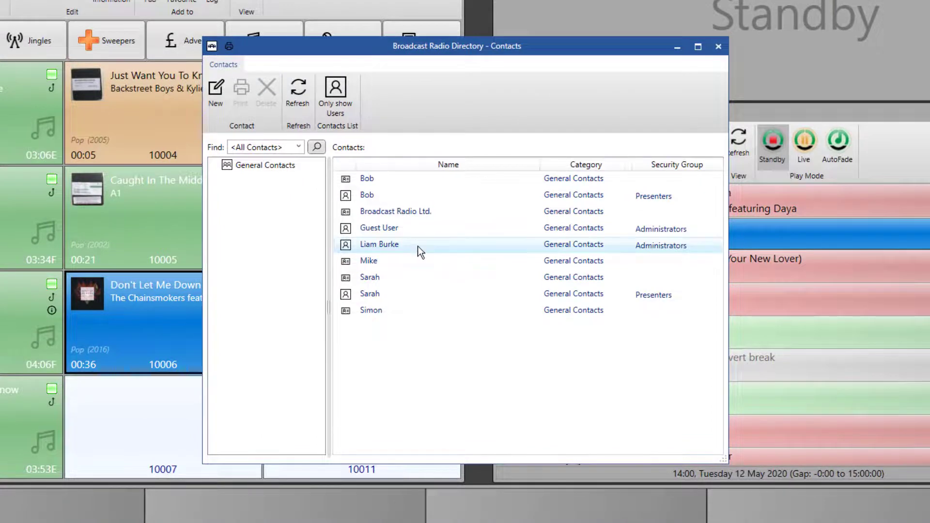
{"action": "double_click", "coordinate": [417, 246]}
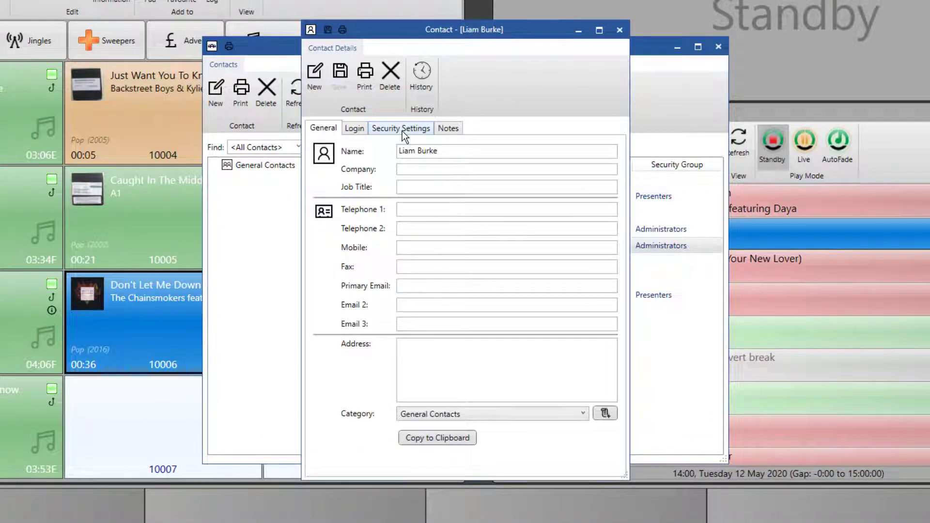
{"action": "left_click", "coordinate": [399, 129]}
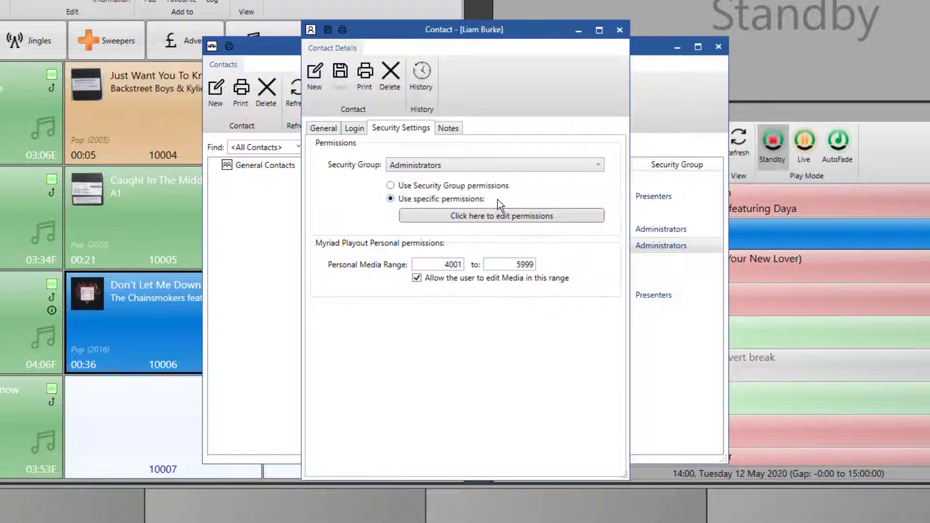
{"action": "left_click", "coordinate": [477, 218]}
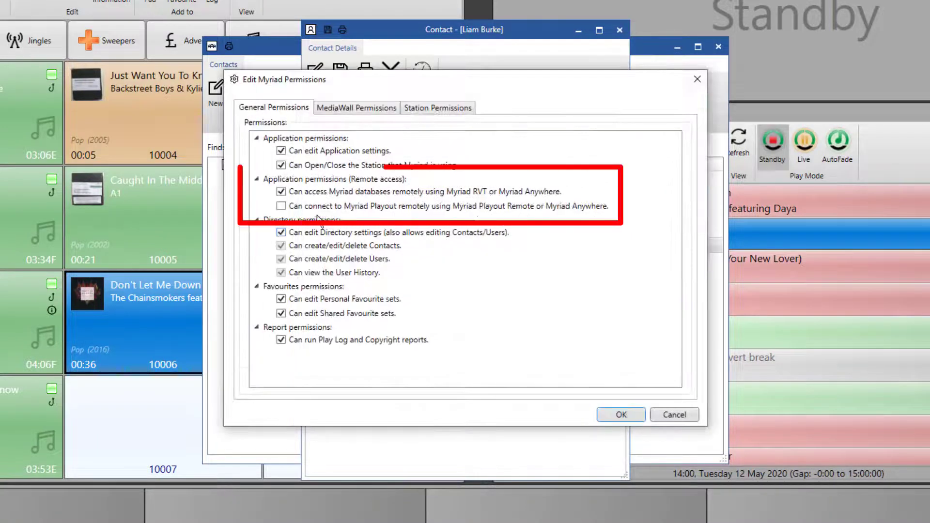
{"action": "left_click", "coordinate": [325, 207]}
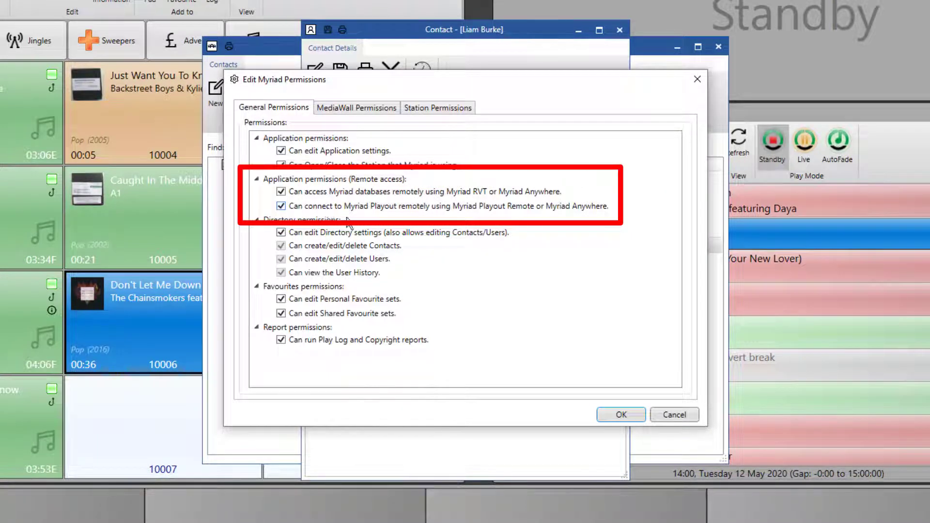
{"action": "left_click", "coordinate": [614, 416]}
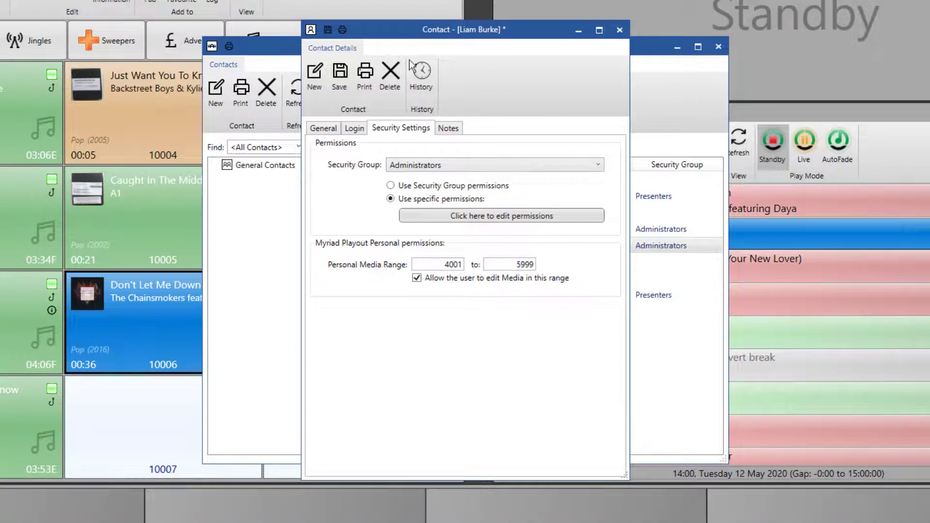
{"action": "left_click", "coordinate": [339, 71]}
{"action": "left_click", "coordinate": [618, 32]}
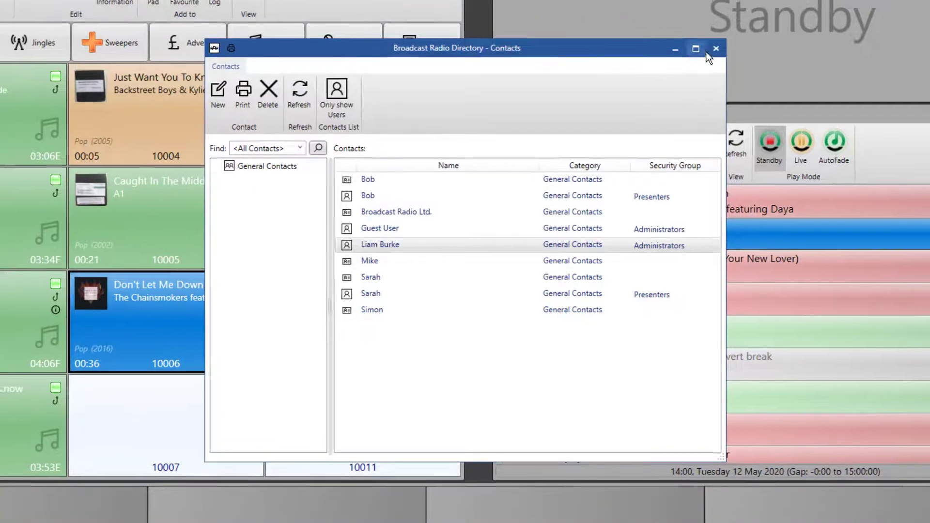
Close the Contacts directory, exit Myriad Playout and relaunch it from the desktop icon.
{"action": "left_click", "coordinate": [717, 47]}
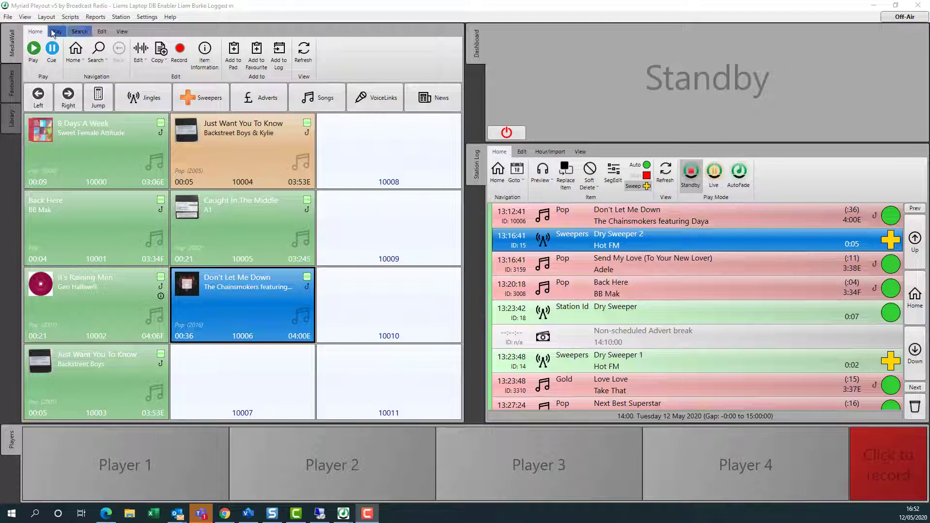
{"action": "left_click", "coordinate": [8, 17]}
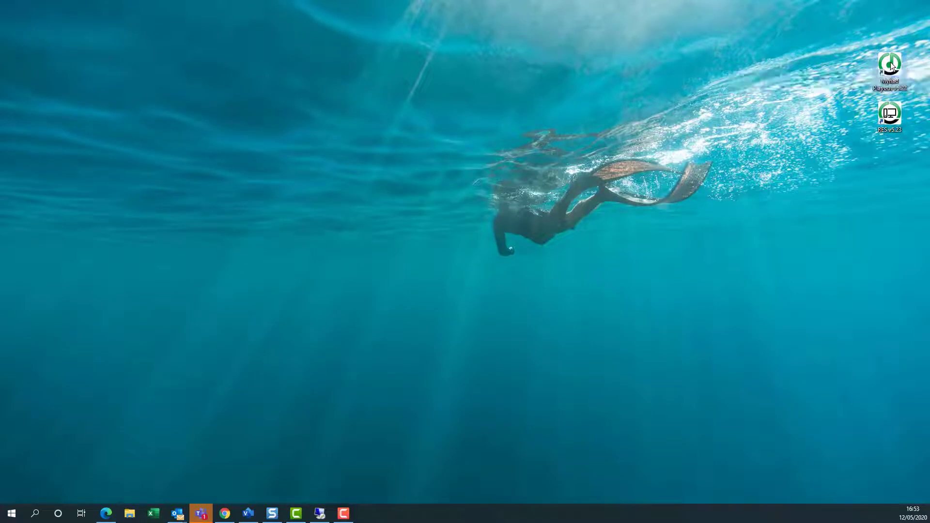
{"action": "double_click", "coordinate": [891, 62]}
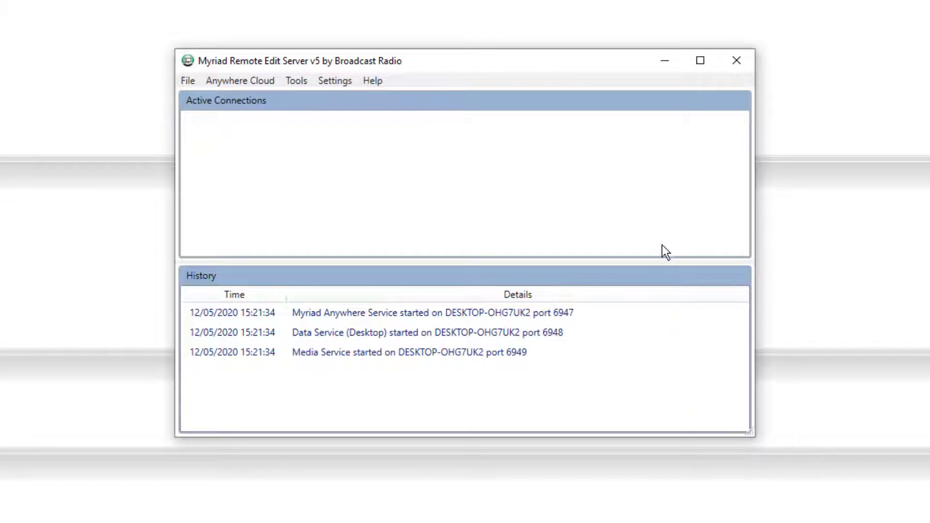
Exit Myriad Remote Edit Server and relaunch it from the RES v5.23 desktop icon.
{"action": "left_click", "coordinate": [189, 80]}
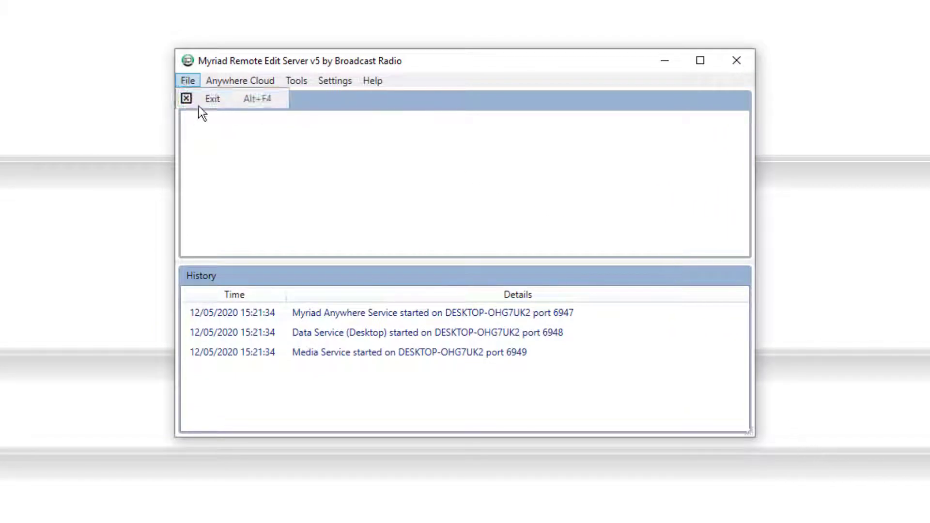
{"action": "left_click", "coordinate": [213, 99]}
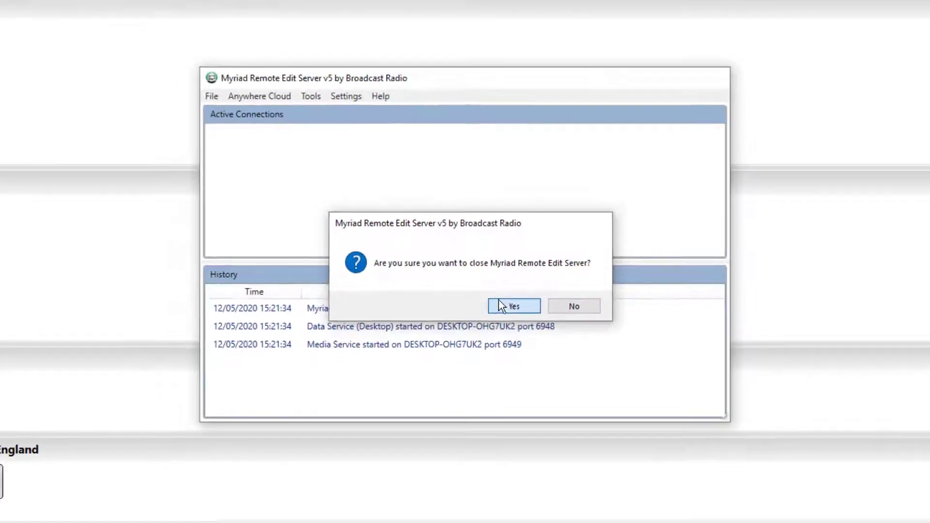
{"action": "left_click", "coordinate": [499, 310]}
{"action": "left_click", "coordinate": [875, 5]}
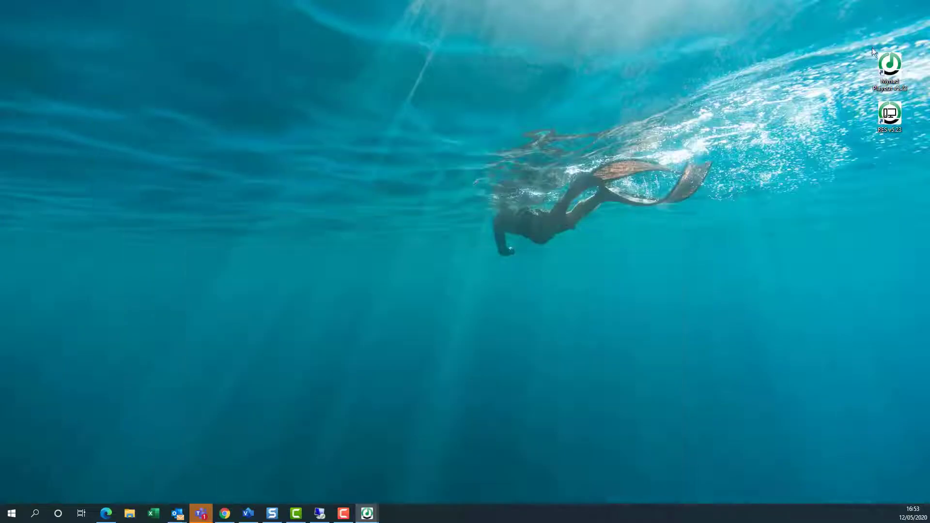
{"action": "double_click", "coordinate": [890, 121]}
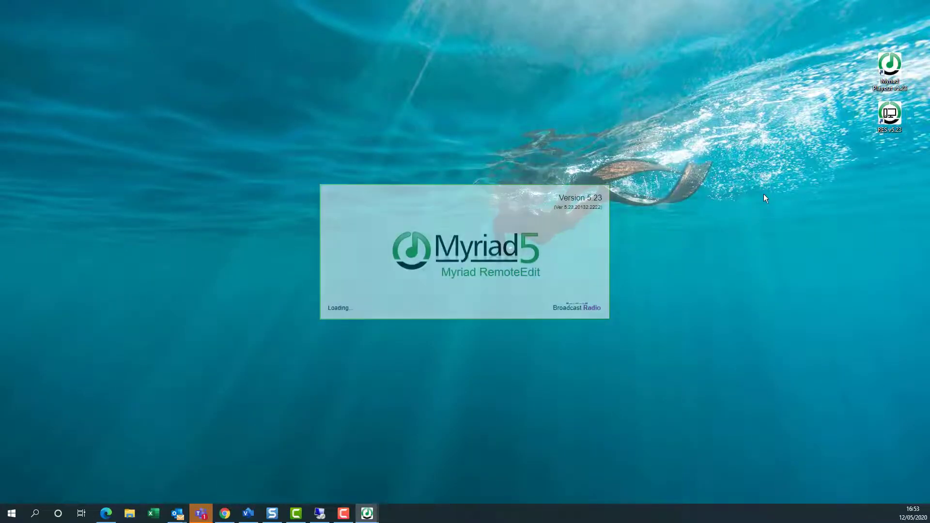